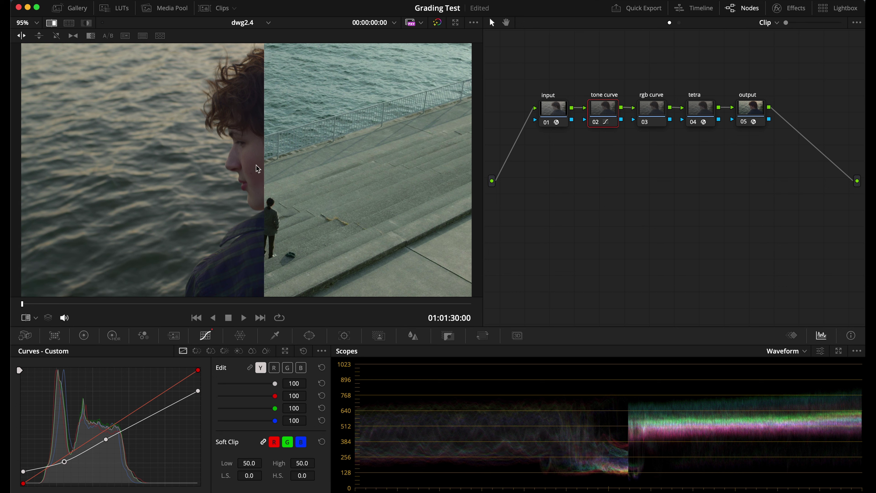
# Reshape the luma curve of the tone curve node by lowering its shadow and highlight points and adding points along the midtones and upper range
pyautogui.moveTo(263, 158); pyautogui.dragTo(252, 178)
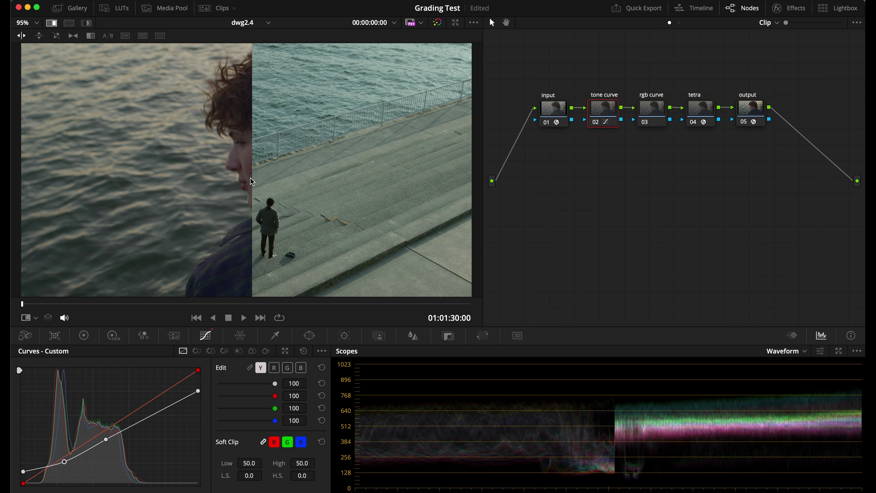
pyautogui.moveTo(60, 462)
pyautogui.mouseDown()
pyautogui.moveTo(83, 453)
pyautogui.moveTo(55, 469)
pyautogui.mouseUp()
pyautogui.click(22, 471)
pyautogui.click(106, 438)
pyautogui.moveTo(198, 392); pyautogui.dragTo(198, 393)
pyautogui.click(151, 416)
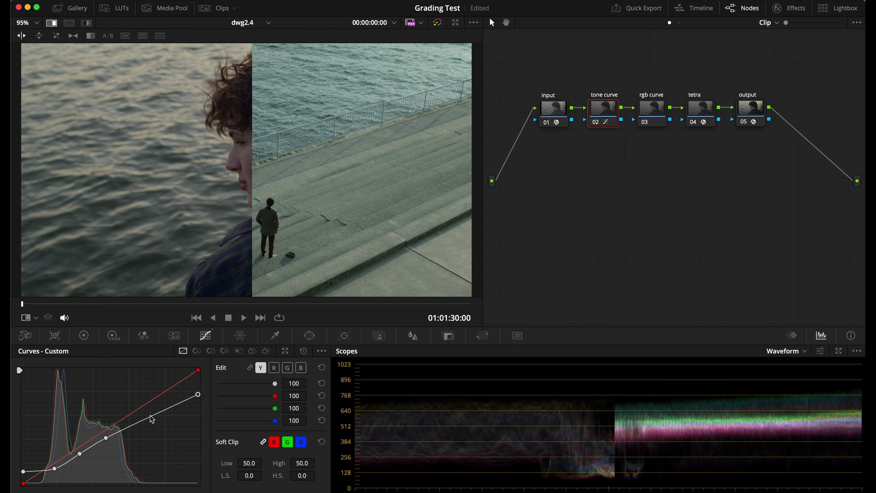
pyautogui.moveTo(150, 417); pyautogui.dragTo(144, 417)
# Toggle the tone curve node off and on to compare the shot before and after the adjustment
pyautogui.press('super+d')
pyautogui.press('super+d')
pyautogui.press('super+d')
pyautogui.press('super+d')
# Set the reference wipe to horizontal stripes and lower the red curve's highlights in the rgb curve node, adding an upper control point
pyautogui.click(707, 112)
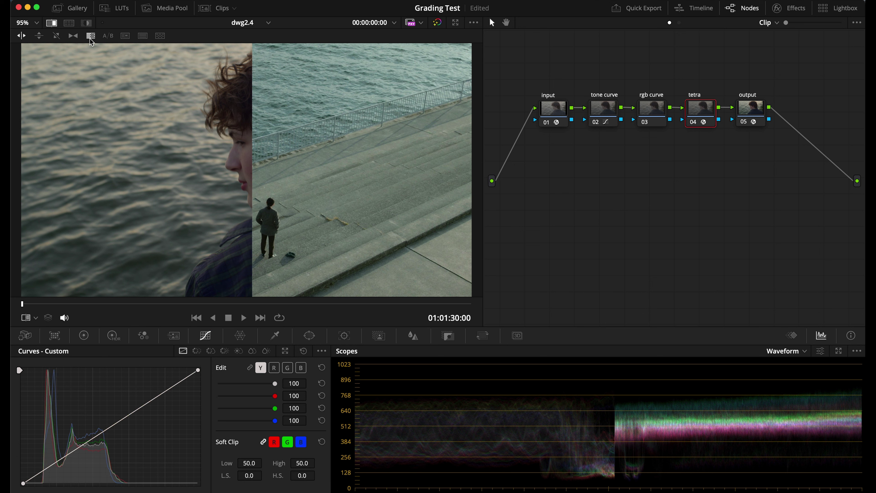
pyautogui.click(142, 36)
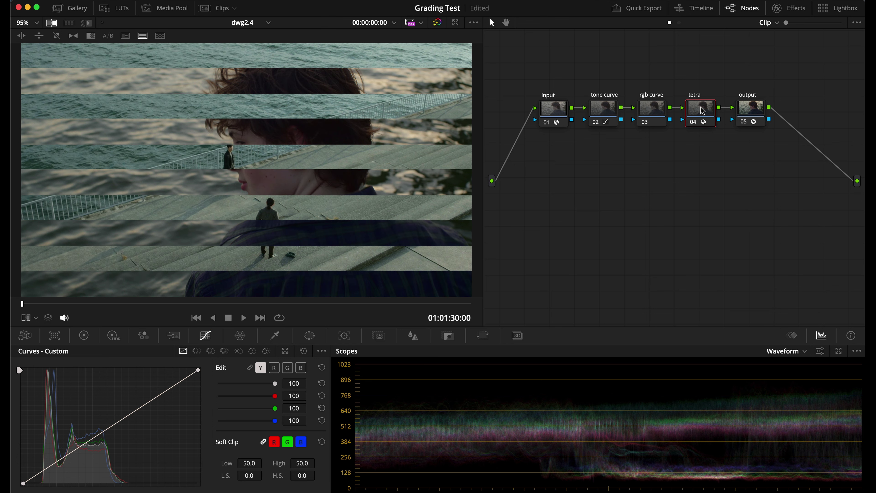
pyautogui.click(651, 110)
pyautogui.click(274, 367)
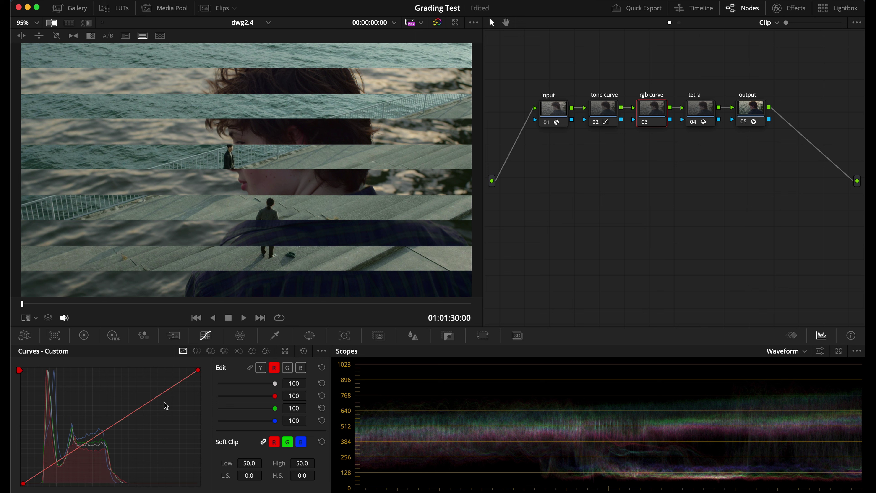
pyautogui.moveTo(200, 371); pyautogui.dragTo(200, 373)
pyautogui.click(91, 439)
pyautogui.click(300, 368)
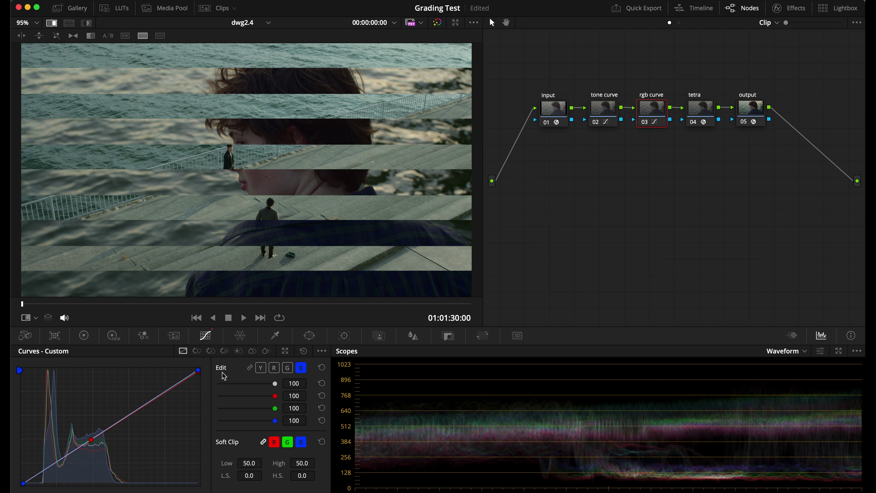
pyautogui.click(274, 369)
pyautogui.moveTo(198, 370); pyautogui.dragTo(198, 385)
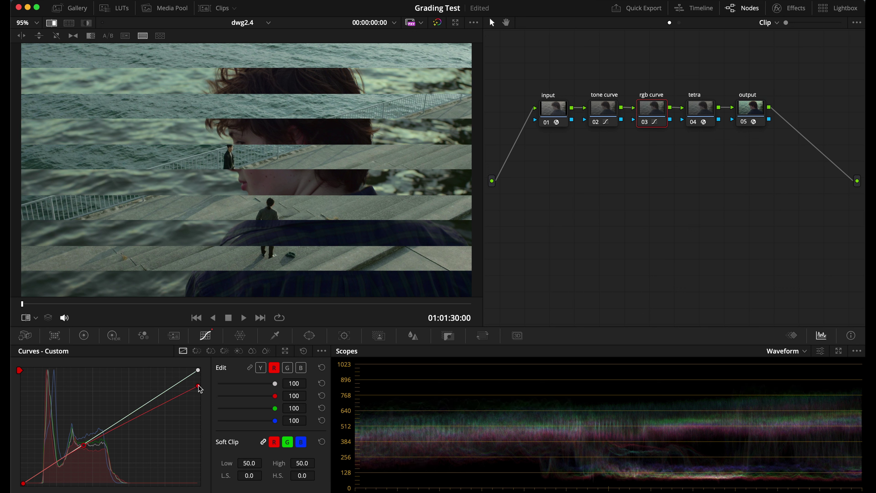
pyautogui.moveTo(198, 386); pyautogui.dragTo(198, 381)
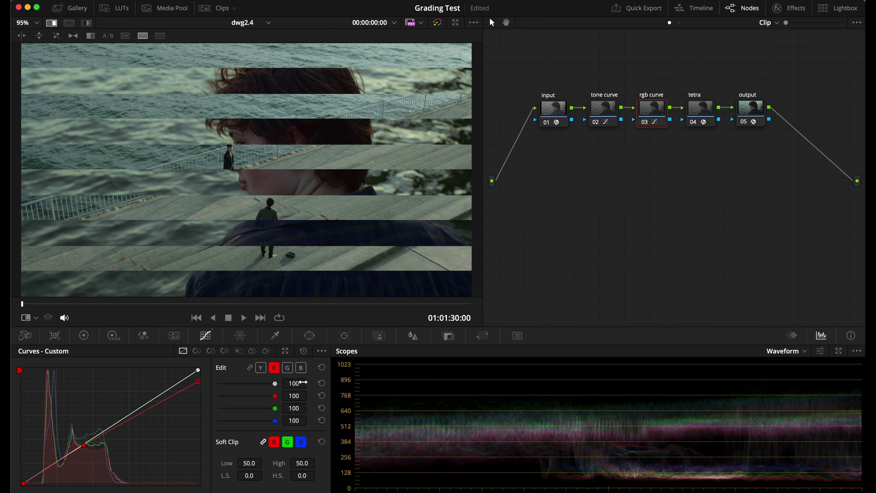
pyautogui.click(143, 411)
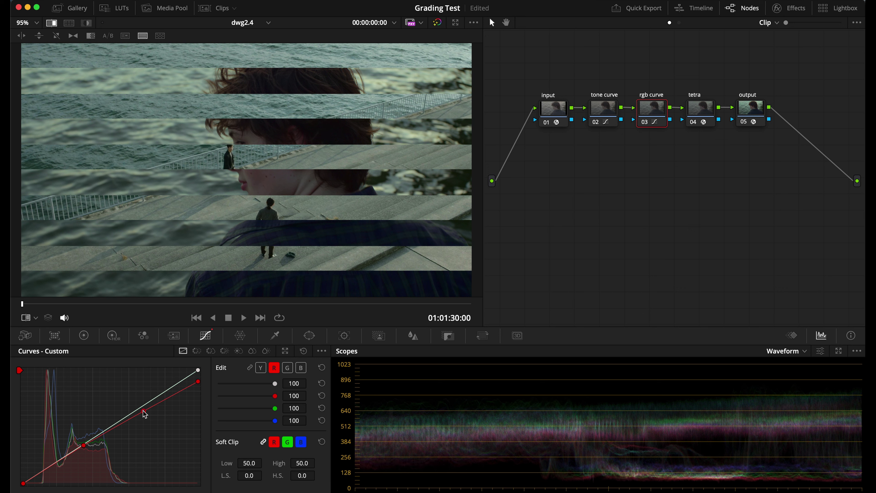
# Add lower-mid and midtone control points to the blue curve in the rgb curve node, raising the midtones slightly
pyautogui.click(301, 367)
pyautogui.click(77, 448)
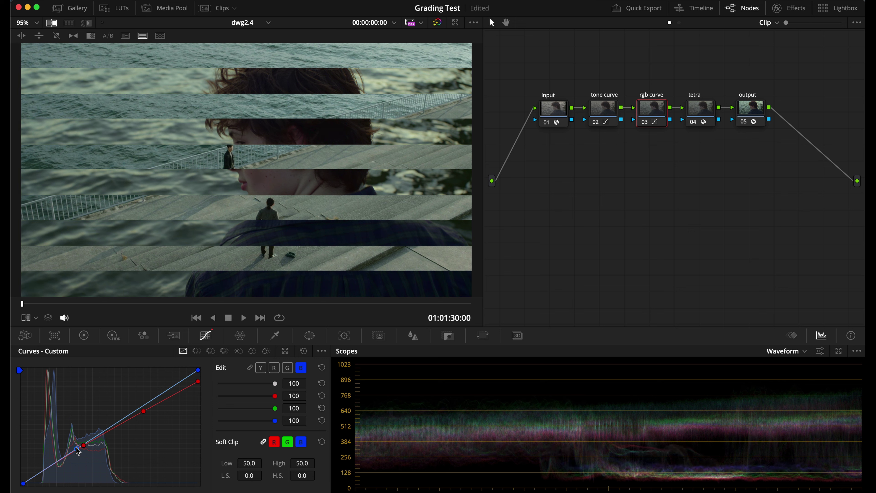
pyautogui.click(95, 435)
pyautogui.moveTo(254, 170)
pyautogui.mouseDown()
pyautogui.moveTo(252, 195)
pyautogui.moveTo(258, 143)
pyautogui.moveTo(254, 169)
pyautogui.mouseUp()
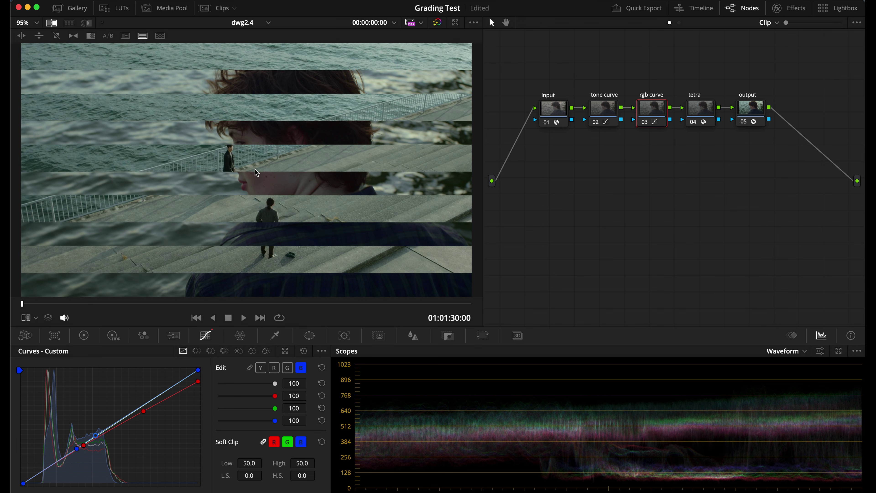
# In the tetra node's TetraInterp DCTL, set Cyan Red to -0.092, Cyan Green to 1.166 and Cyan Blue to 1.092
pyautogui.click(698, 109)
pyautogui.click(790, 8)
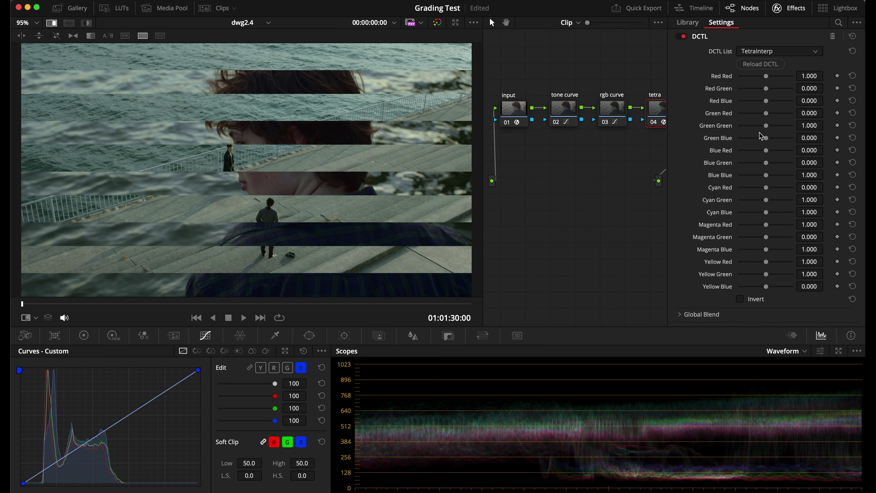
pyautogui.moveTo(766, 179); pyautogui.dragTo(767, 181)
pyautogui.moveTo(766, 213)
pyautogui.mouseDown()
pyautogui.moveTo(759, 216)
pyautogui.moveTo(772, 204)
pyautogui.moveTo(757, 189)
pyautogui.moveTo(765, 191)
pyautogui.moveTo(768, 216)
pyautogui.mouseUp()
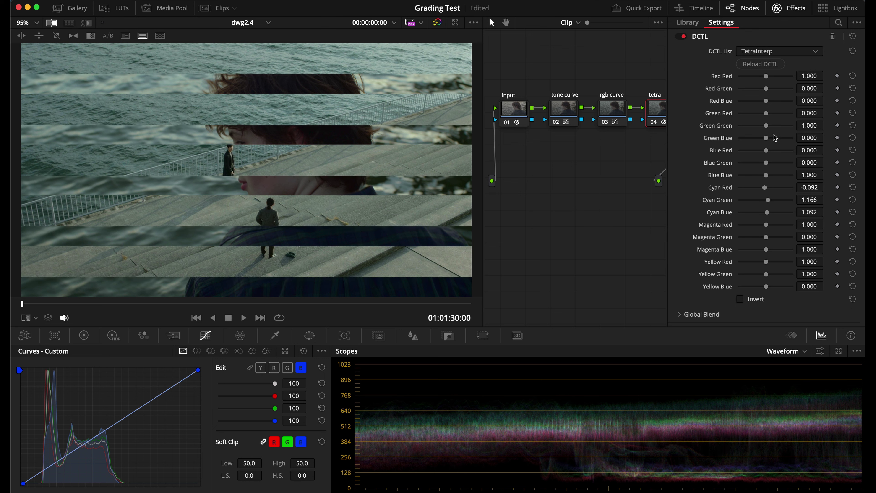
# Adjust the DCTL's Red Red to 1.092, Red Green to 0.092 and Red Blue to -0.128, with Yellow Red and Green at 0.908 and Yellow Blue at 0.092
pyautogui.moveTo(766, 77); pyautogui.dragTo(761, 101)
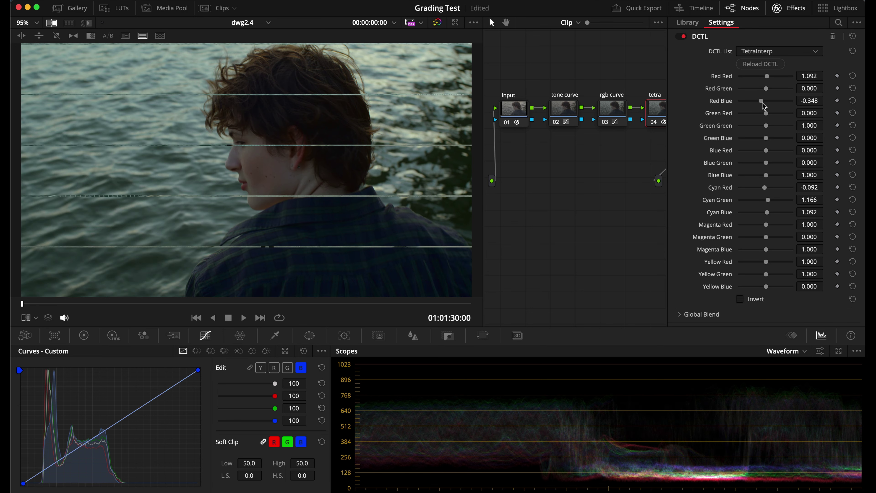
pyautogui.moveTo(762, 102); pyautogui.dragTo(764, 105)
pyautogui.moveTo(766, 285)
pyautogui.mouseDown()
pyautogui.moveTo(778, 291)
pyautogui.moveTo(767, 289)
pyautogui.moveTo(758, 259)
pyautogui.moveTo(767, 287)
pyautogui.mouseUp()
# Add and fine-tune a shadow control point on the red curve of the rgb curve node, and close the effects settings
pyautogui.click(611, 108)
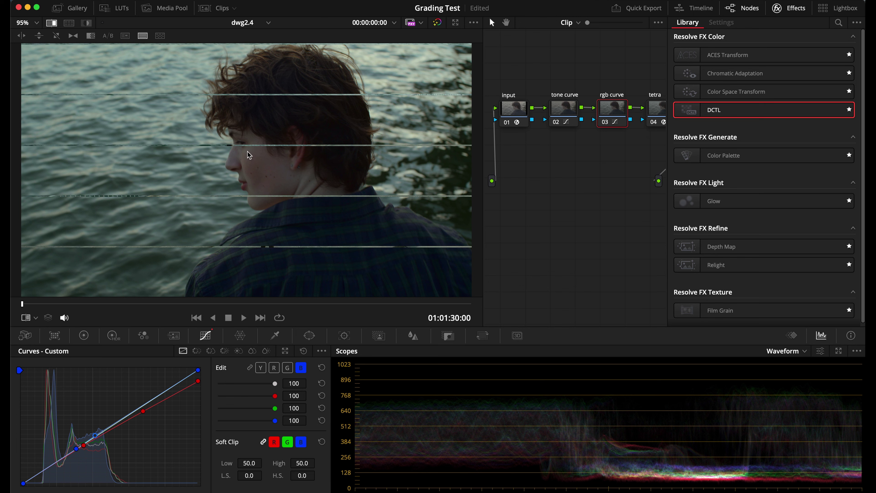
pyautogui.moveTo(278, 124); pyautogui.dragTo(276, 128)
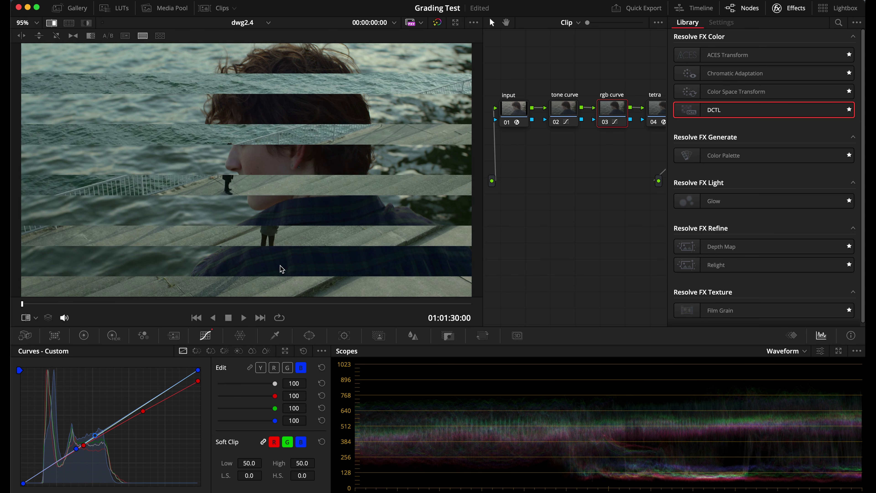
pyautogui.click(273, 367)
pyautogui.click(54, 470)
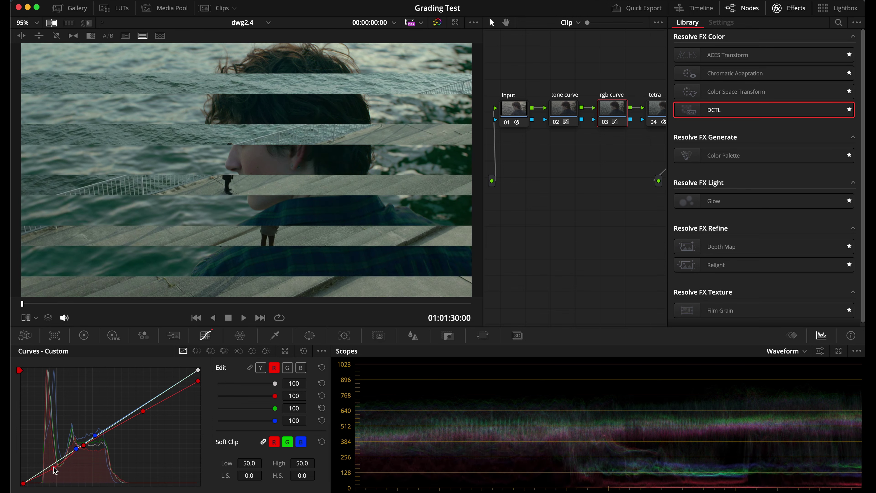
pyautogui.moveTo(54, 467); pyautogui.dragTo(55, 466)
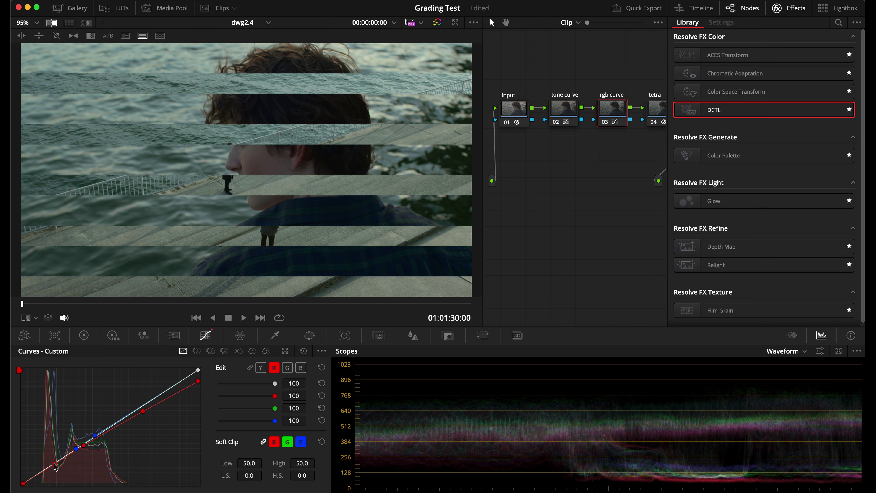
pyautogui.click(789, 7)
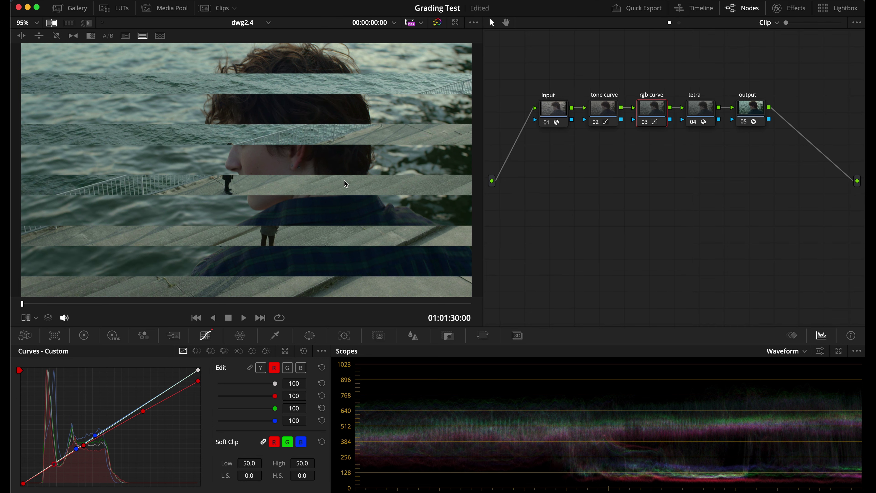
# Compare the shot with the reference using a vertical split wipe and horizontal stripes
pyautogui.click(21, 35)
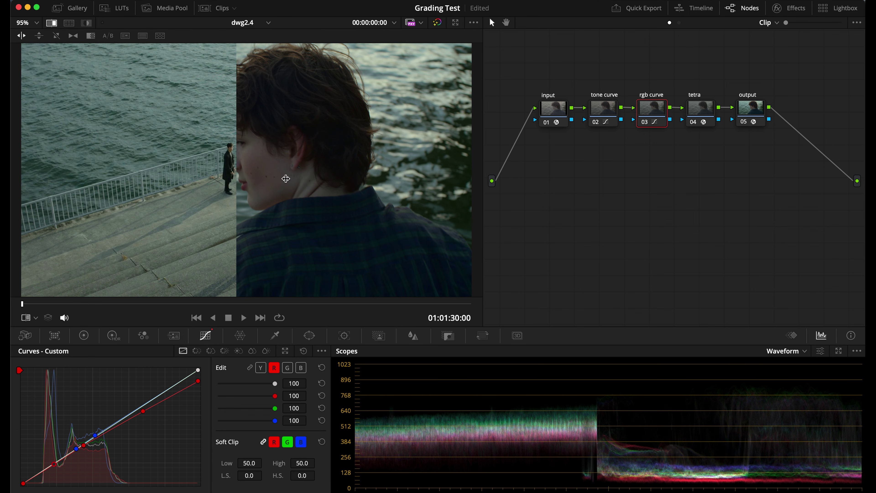
pyautogui.moveTo(285, 178); pyautogui.dragTo(273, 205)
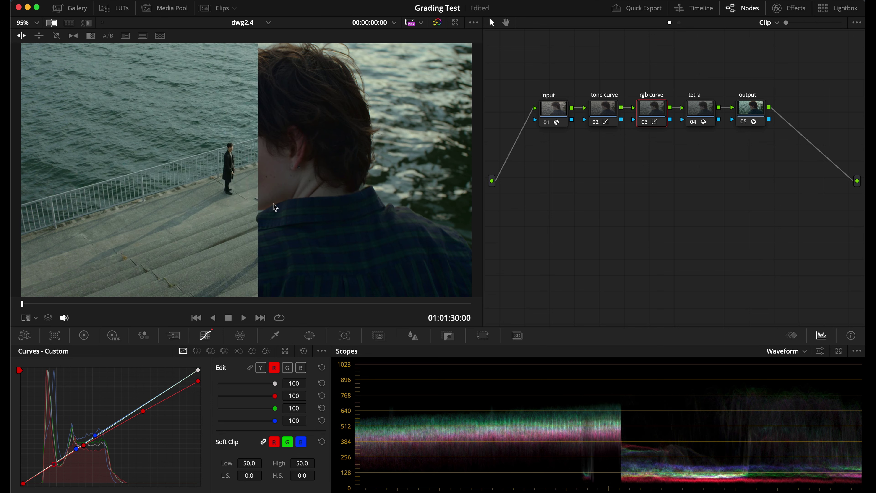
pyautogui.click(142, 36)
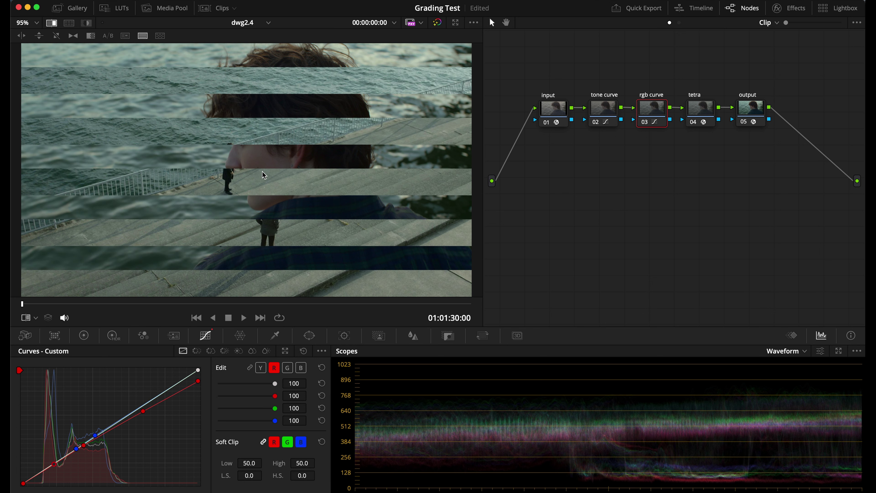
pyautogui.moveTo(262, 171); pyautogui.dragTo(275, 173)
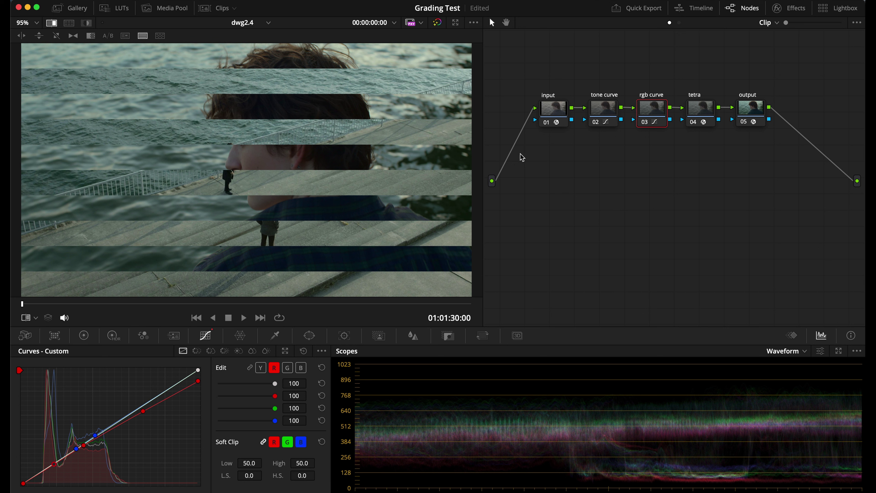
# Refine the tone curve node's luma curve by rolling off the highlights with a lowered endpoint and extra point, and rebalancing the midtone points
pyautogui.click(611, 111)
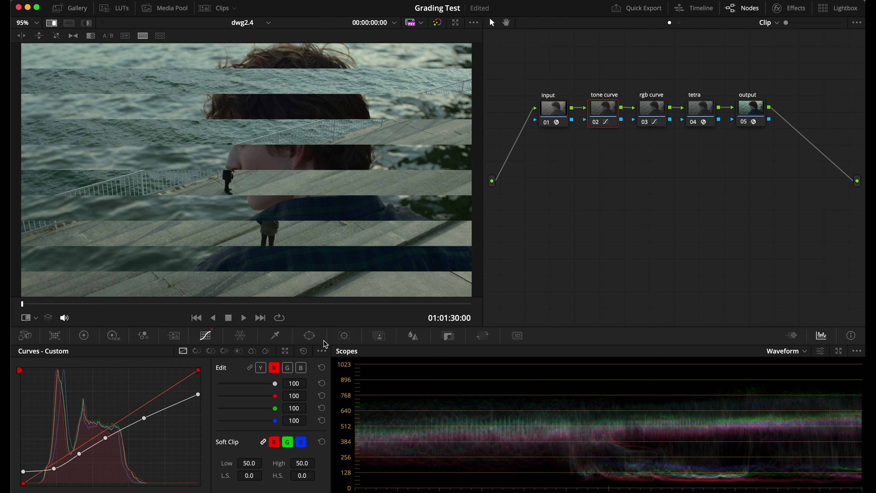
pyautogui.click(106, 438)
pyautogui.moveTo(105, 446); pyautogui.dragTo(106, 445)
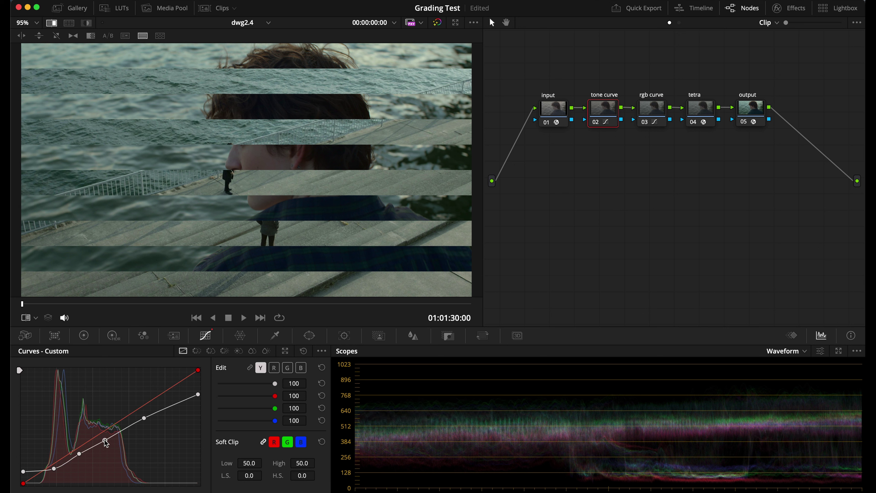
pyautogui.moveTo(144, 418); pyautogui.dragTo(146, 421)
pyautogui.moveTo(197, 395); pyautogui.dragTo(198, 409)
pyautogui.click(173, 412)
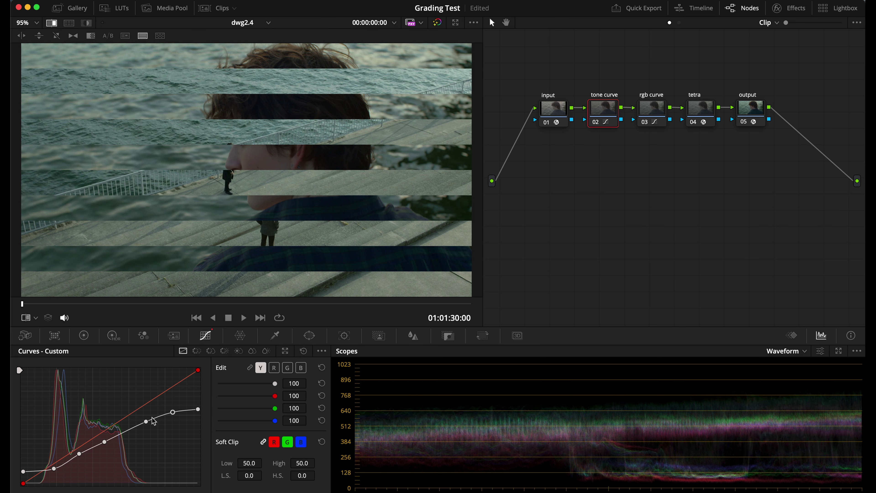
pyautogui.moveTo(146, 422); pyautogui.dragTo(113, 435)
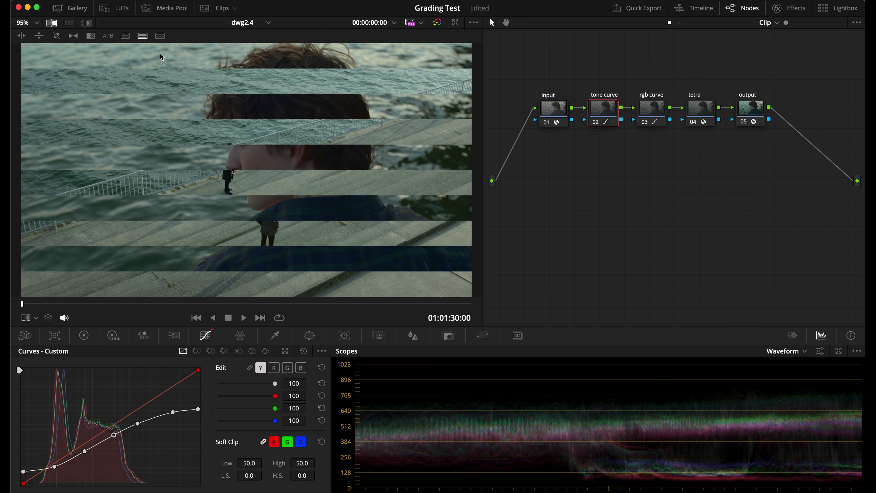
# Check the match against the reference with a vertical wipe and fine-tune the luma curve's midtone and upper-mid points
pyautogui.click(39, 36)
pyautogui.click(21, 35)
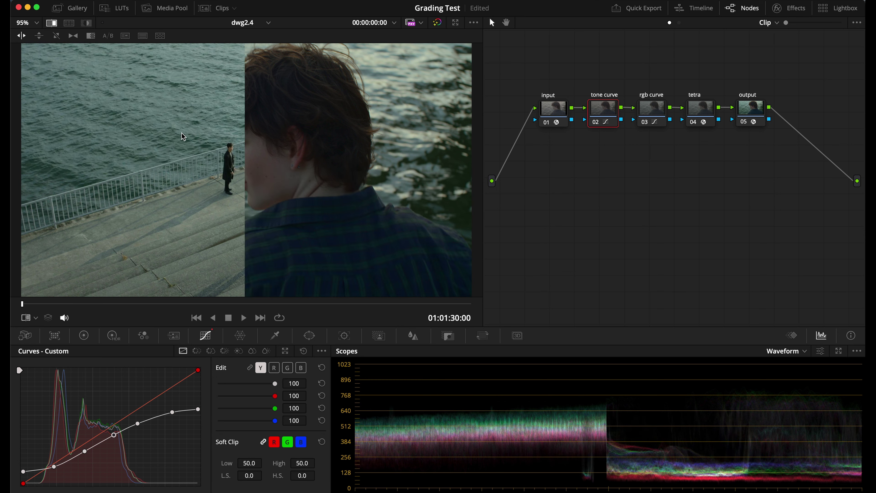
pyautogui.moveTo(180, 137)
pyautogui.mouseDown()
pyautogui.moveTo(23, 130)
pyautogui.moveTo(416, 147)
pyautogui.moveTo(187, 151)
pyautogui.moveTo(345, 157)
pyautogui.moveTo(184, 162)
pyautogui.moveTo(237, 157)
pyautogui.moveTo(92, 129)
pyautogui.moveTo(172, 142)
pyautogui.mouseUp()
pyautogui.moveTo(84, 451); pyautogui.dragTo(143, 419)
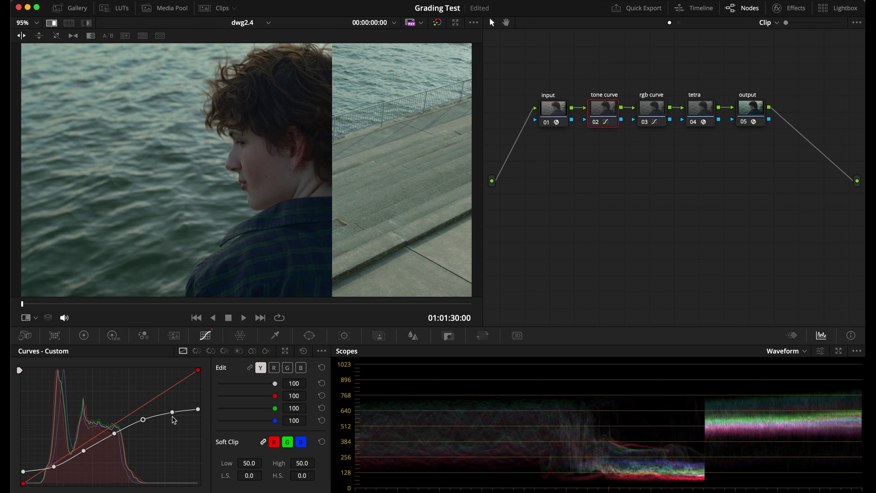
pyautogui.moveTo(350, 178); pyautogui.dragTo(318, 184)
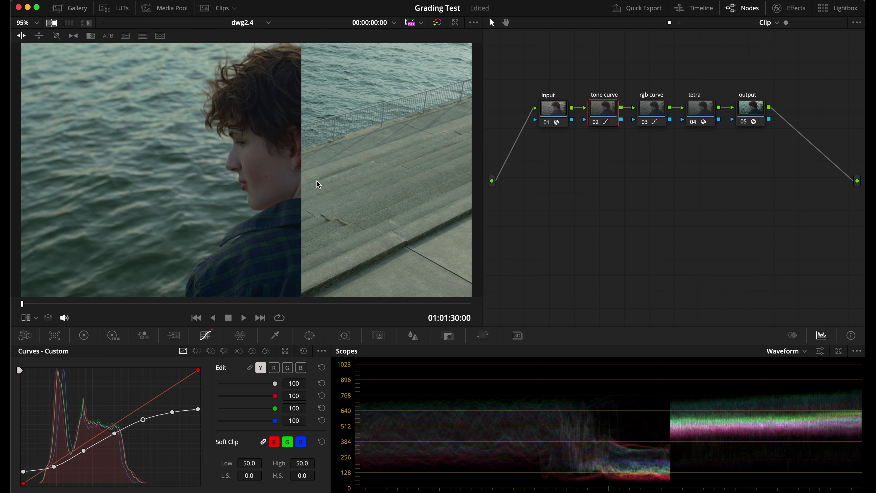
# Nudge the midtone point of the blue curve slightly upward in the rgb curve node
pyautogui.click(654, 112)
pyautogui.click(300, 368)
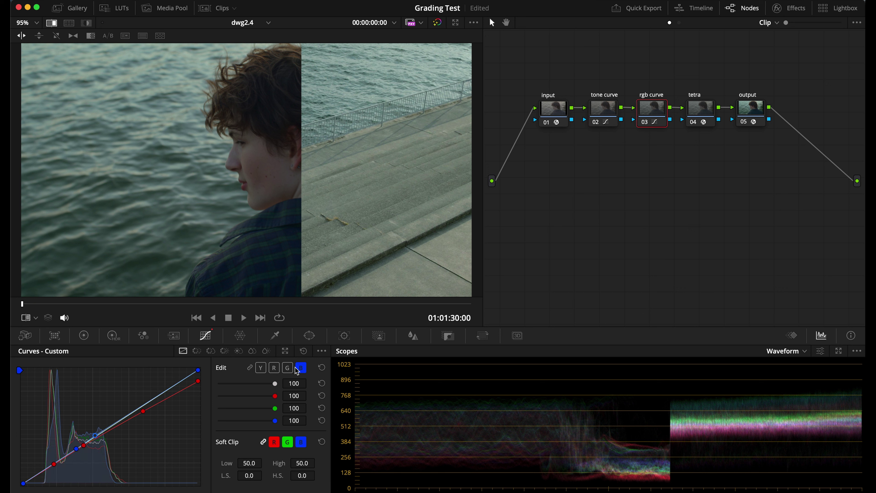
pyautogui.moveTo(94, 436); pyautogui.dragTo(93, 435)
# Lower the red curve's highlight endpoint slightly, fine-tune its upper point and the green curve's endpoint, and check against the reference wipe
pyautogui.click(287, 368)
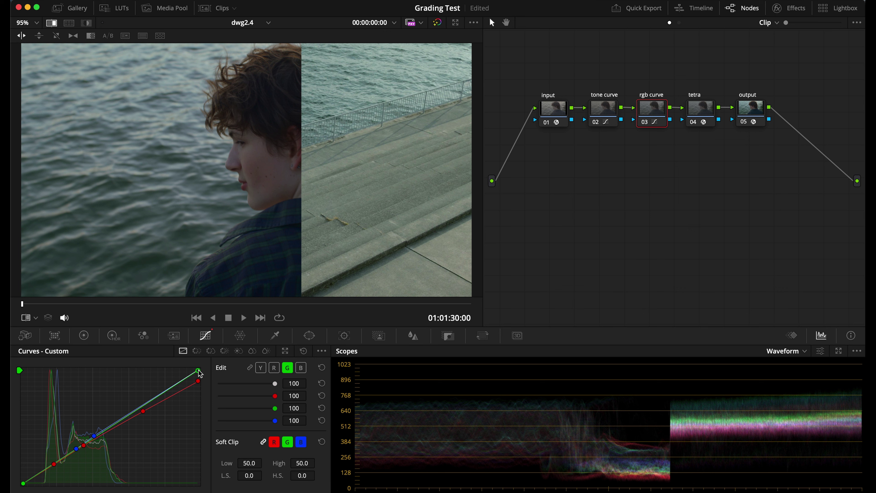
pyautogui.moveTo(198, 381); pyautogui.dragTo(198, 388)
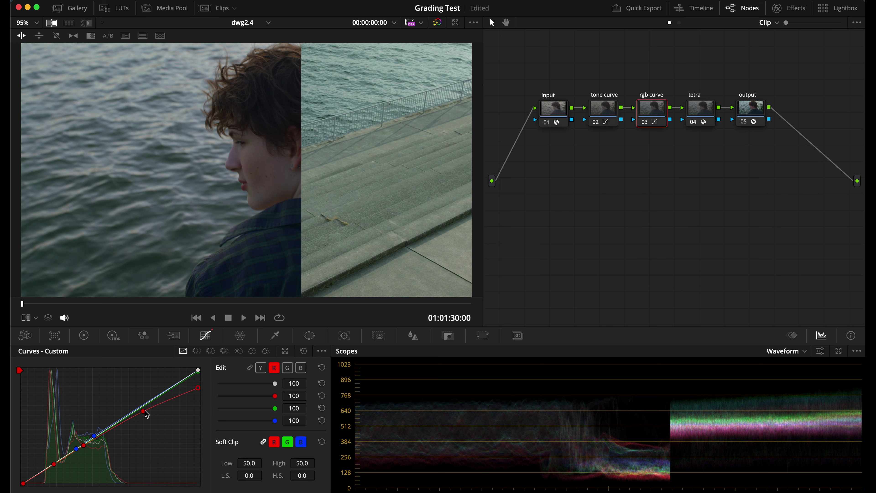
pyautogui.moveTo(145, 411); pyautogui.dragTo(141, 411)
pyautogui.moveTo(199, 389); pyautogui.dragTo(199, 383)
pyautogui.click(198, 370)
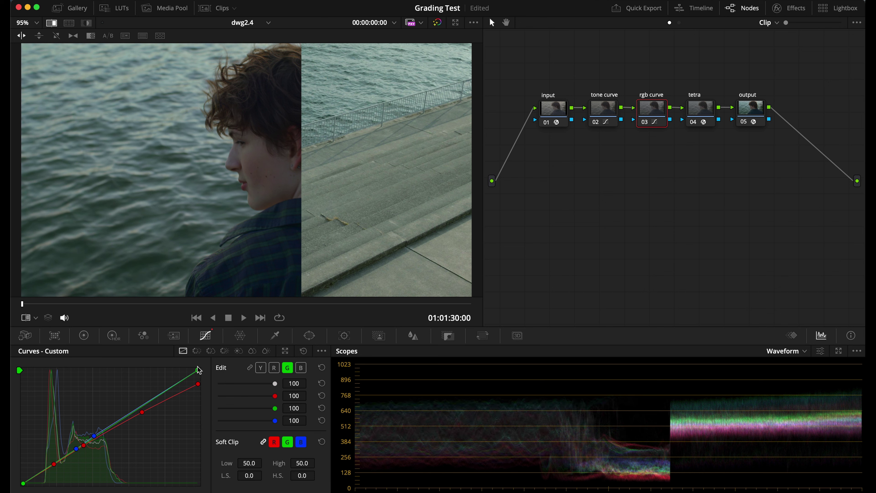
pyautogui.moveTo(272, 196); pyautogui.dragTo(205, 223)
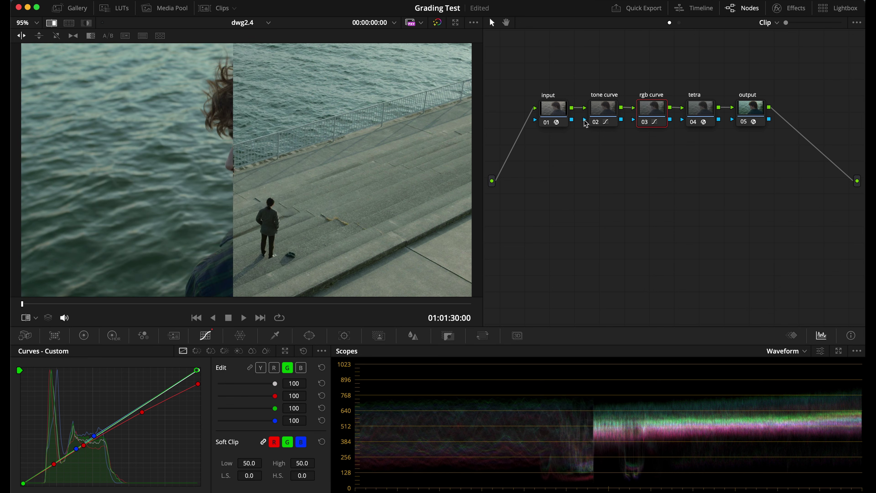
# In the tetra node's DCTL, set Green Red to -0.496, Green Green to 0.944, Green Blue to 0.642 and Cyan Blue to 1.056
pyautogui.click(706, 112)
pyautogui.click(777, 8)
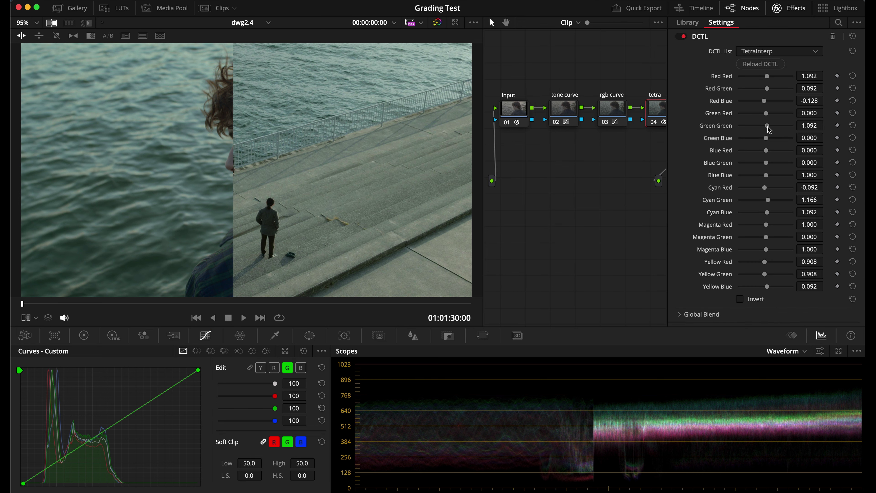
pyautogui.moveTo(768, 129)
pyautogui.mouseDown()
pyautogui.moveTo(750, 127)
pyautogui.moveTo(766, 128)
pyautogui.moveTo(775, 143)
pyautogui.mouseUp()
# Compare the graded shot with the reference still using the vertical, striped and horizontal split wipes
pyautogui.moveTo(235, 194); pyautogui.dragTo(378, 227)
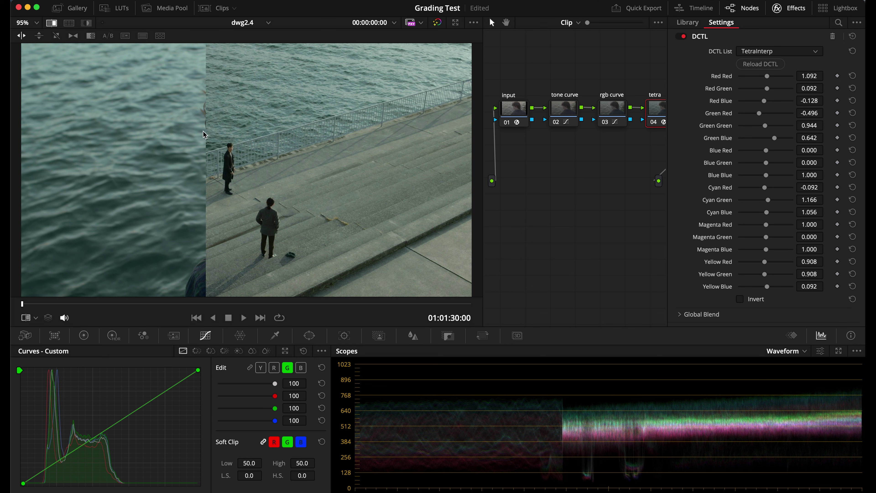
pyautogui.moveTo(205, 135); pyautogui.dragTo(265, 152)
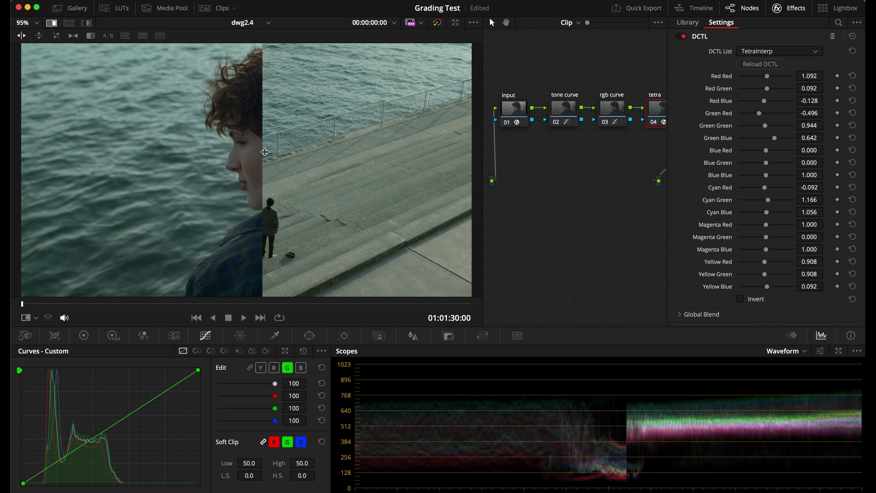
pyautogui.click(142, 36)
pyautogui.click(789, 8)
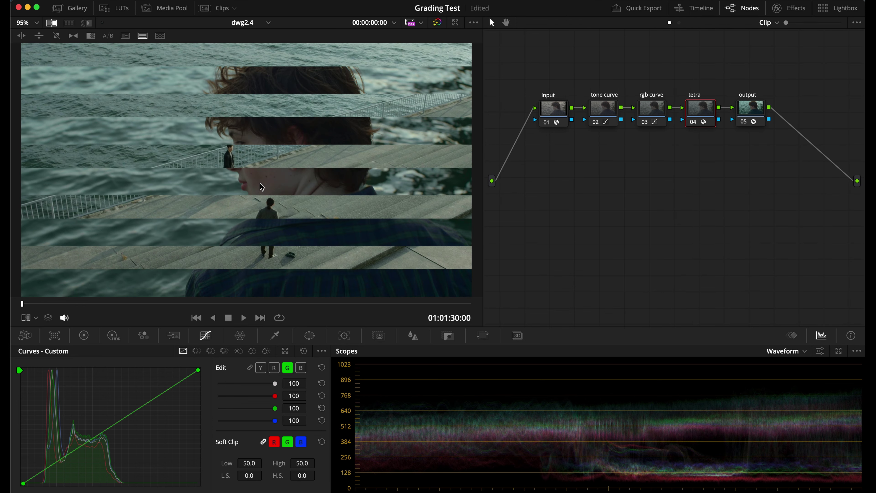
pyautogui.moveTo(260, 183); pyautogui.dragTo(296, 183)
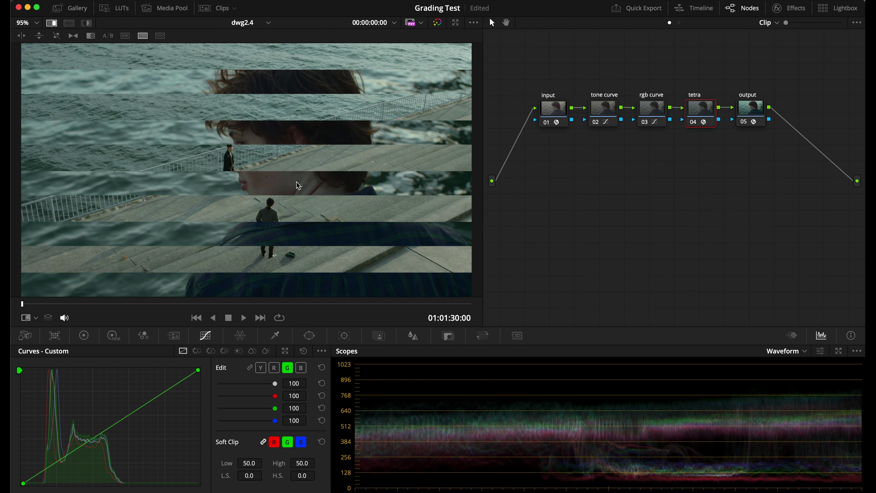
pyautogui.click(40, 37)
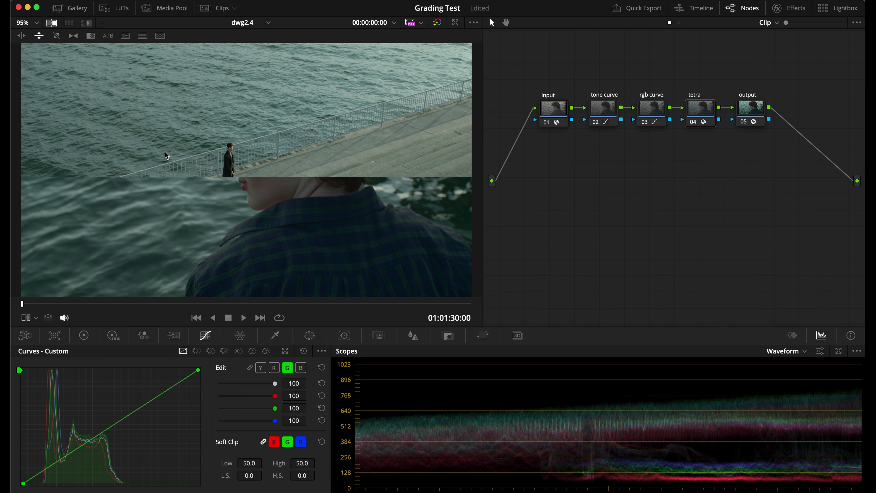
pyautogui.moveTo(166, 155); pyautogui.dragTo(249, 123)
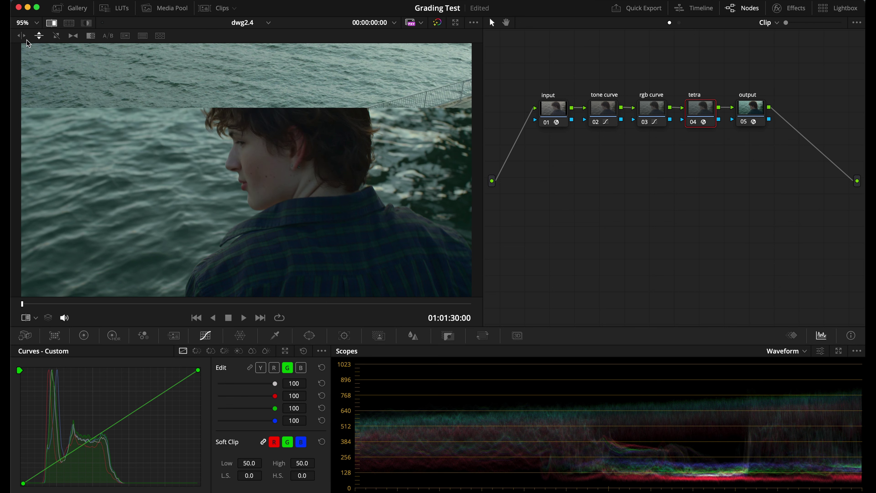